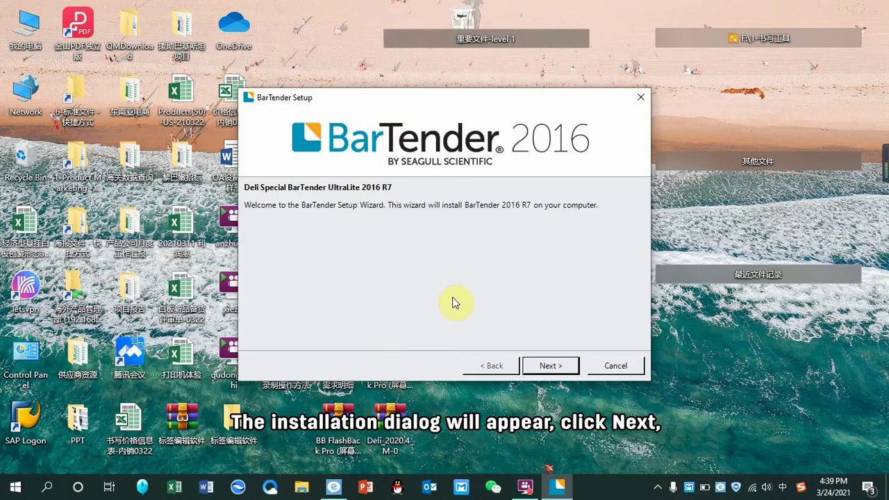
Step: Start the BarTender setup wizard, accept the license agreement terms, and continue to the installation options
{"action": "left_click", "coordinate": [545, 367]}
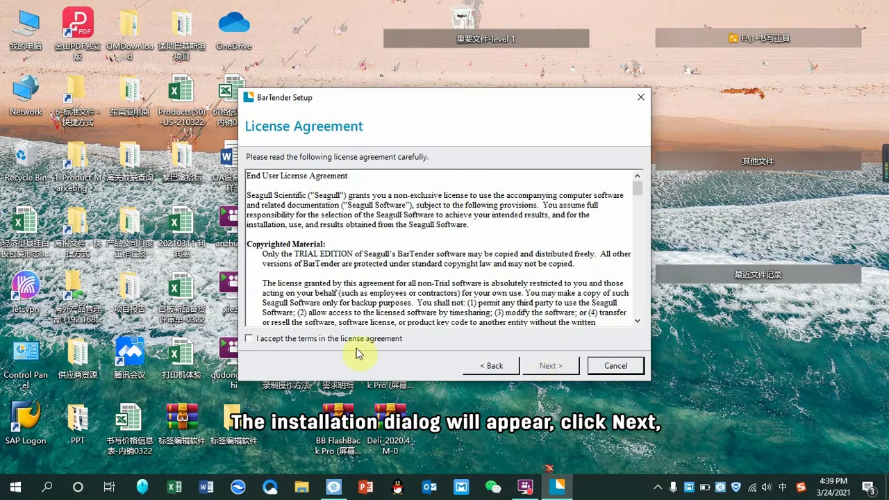
{"action": "left_click", "coordinate": [249, 339]}
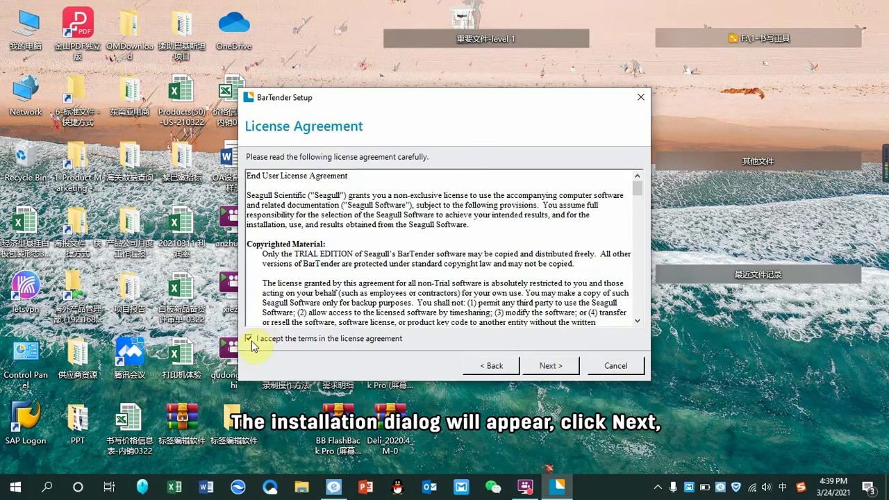
{"action": "left_click", "coordinate": [552, 365]}
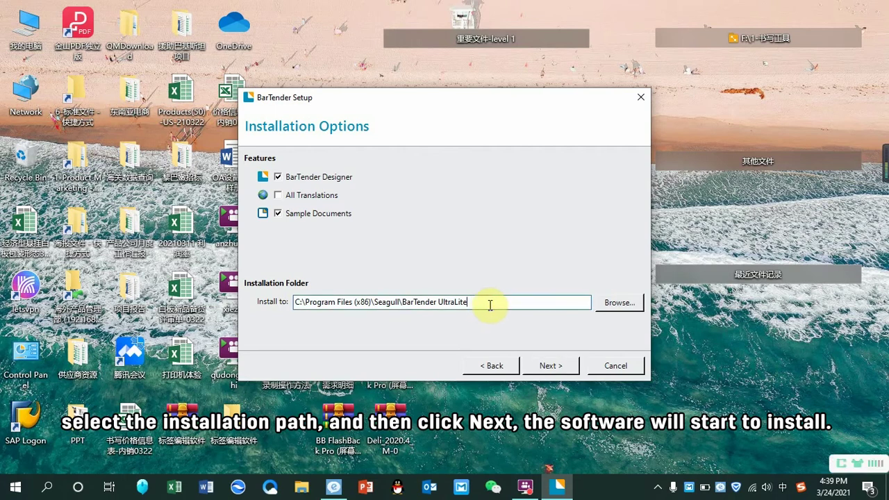
Step: Change the installation folder to D:\BarTender UltraLite, reusing the folder name copied from the default path
{"action": "left_click_drag", "start_coordinate": [486, 303], "coordinate": [402, 306]}
{"action": "key", "text": "ctrl+c"}
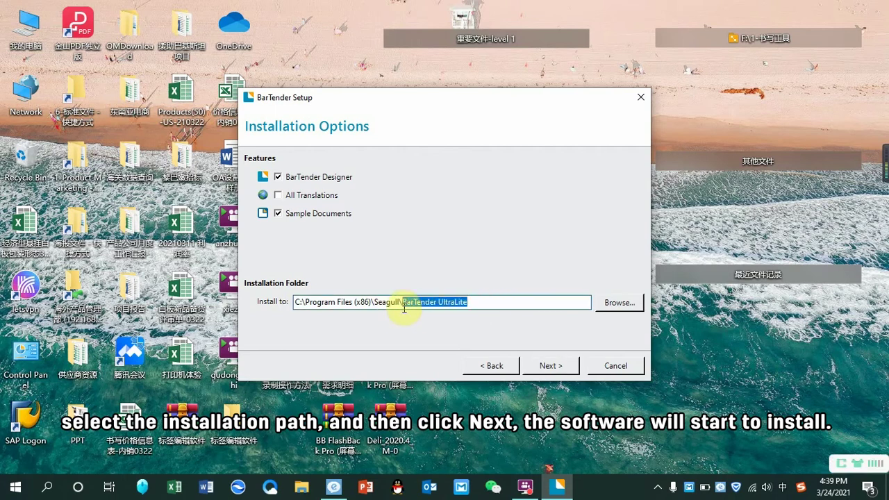
{"action": "left_click", "coordinate": [612, 304]}
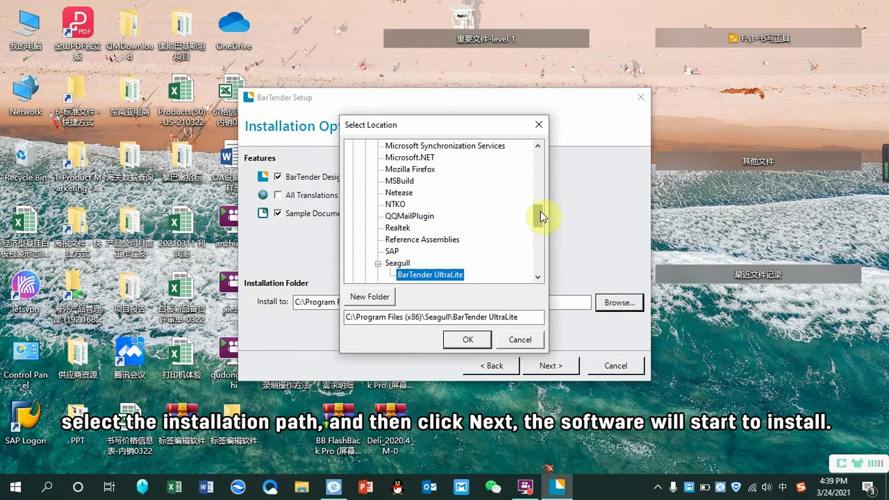
{"action": "left_click_drag", "start_coordinate": [540, 211], "coordinate": [536, 265]}
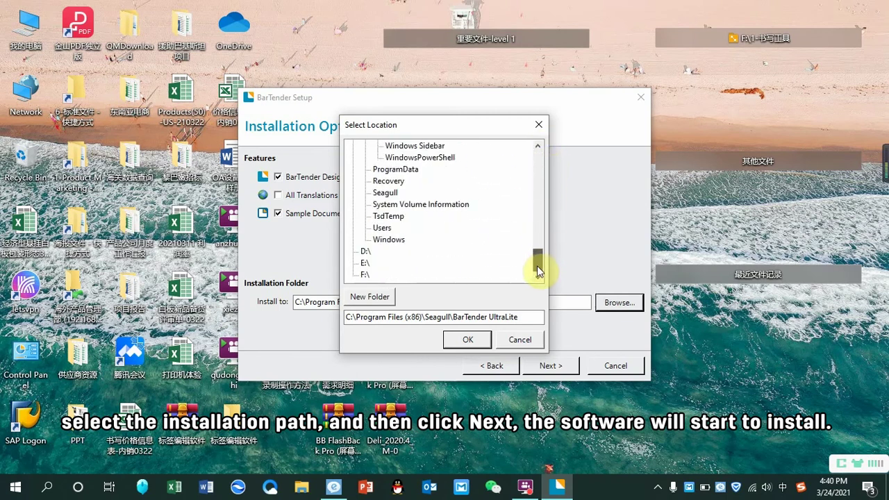
{"action": "left_click", "coordinate": [366, 264]}
{"action": "left_click", "coordinate": [366, 193]}
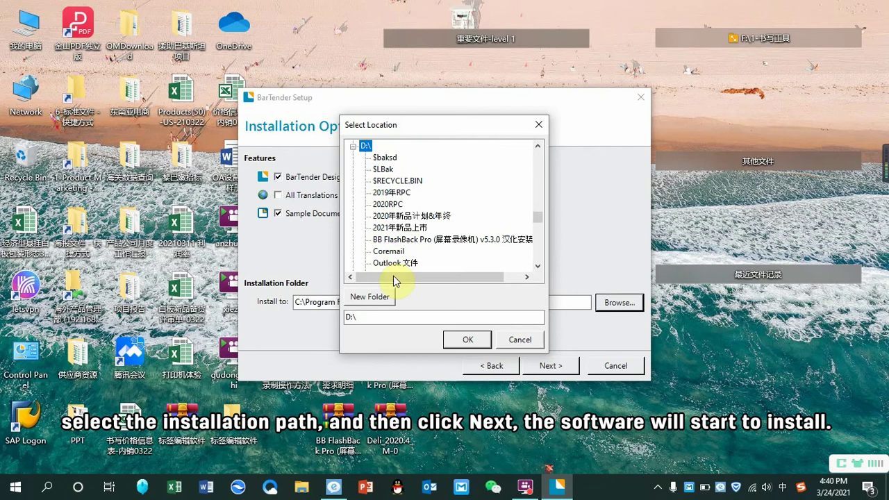
{"action": "left_click", "coordinate": [391, 314]}
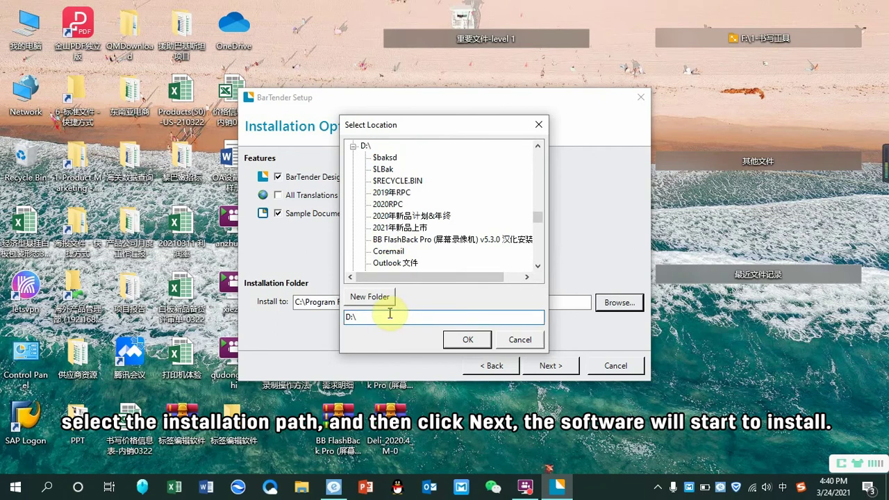
{"action": "key", "text": "ctrl+v"}
{"action": "left_click", "coordinate": [467, 339]}
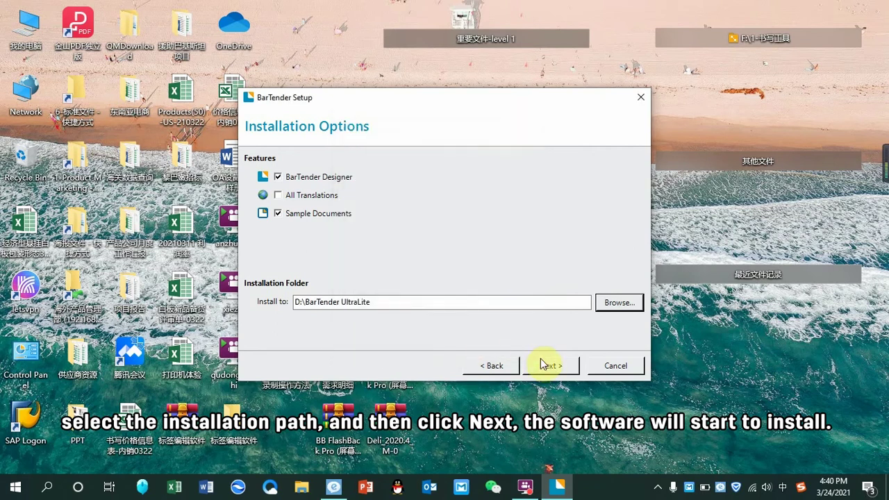
Step: Install BarTender with these settings and finish setup with running the program, a desktop shortcut and the Getting Started manual enabled
{"action": "left_click", "coordinate": [548, 365]}
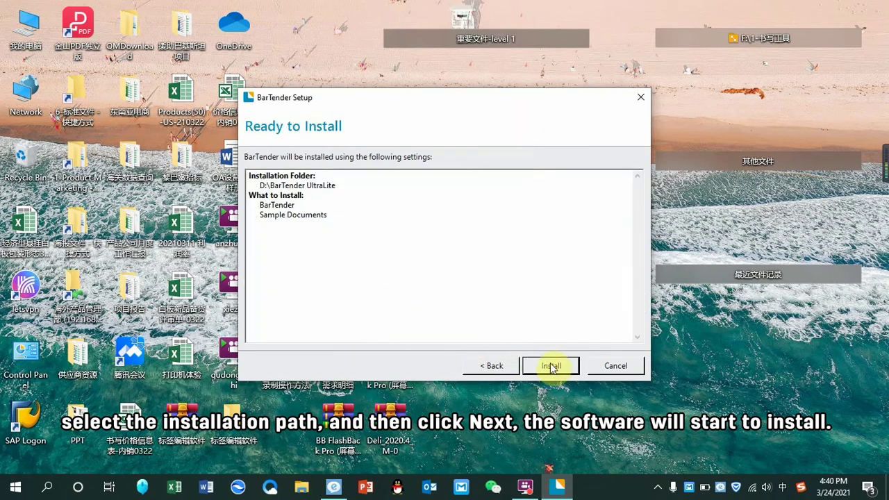
{"action": "left_click", "coordinate": [550, 366]}
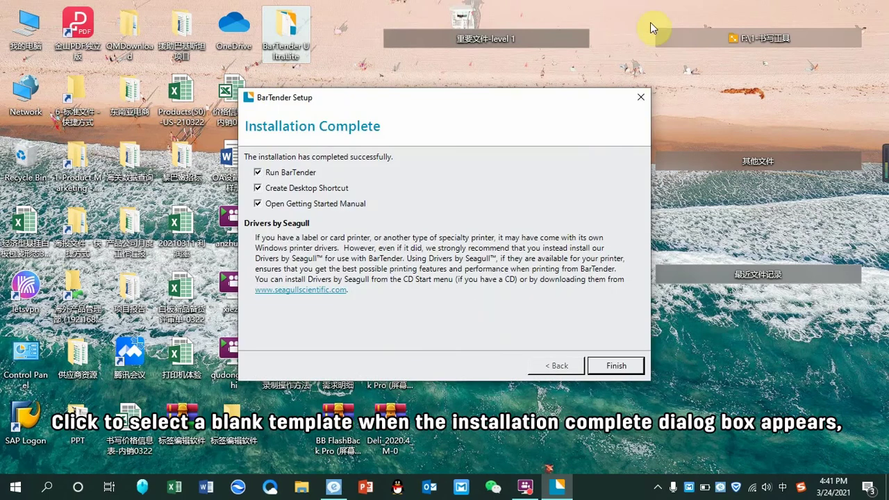
{"action": "left_click", "coordinate": [618, 365]}
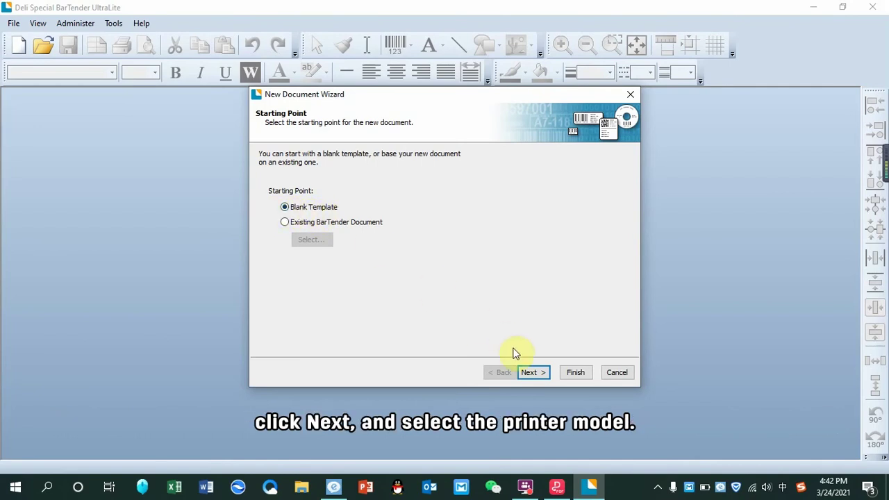
Step: Start the new document from a blank template and choose the Deli DL-E888T as its printer
{"action": "left_click", "coordinate": [532, 371]}
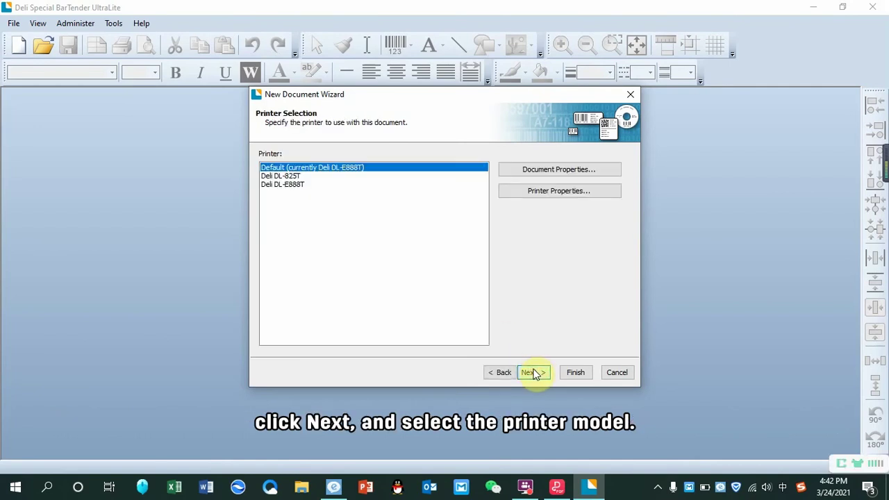
{"action": "left_click", "coordinate": [288, 185]}
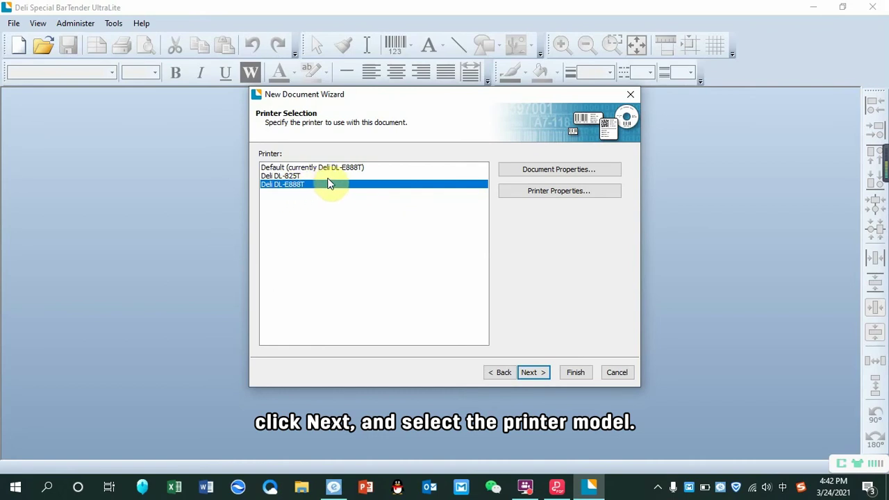
{"action": "left_click", "coordinate": [533, 372]}
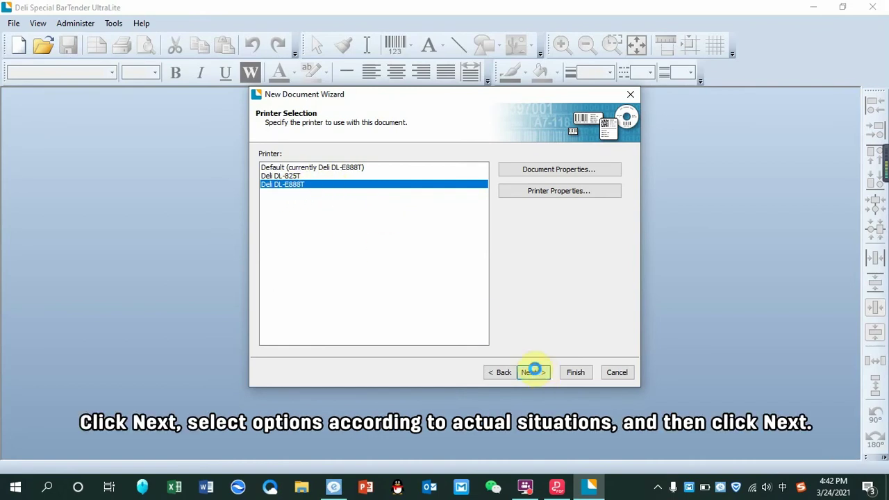
{"action": "left_click", "coordinate": [530, 373]}
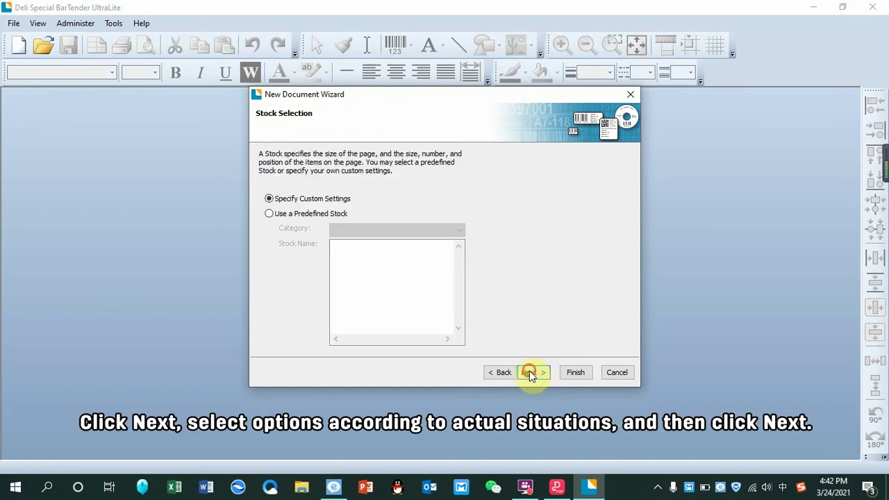
Step: Create the document with custom stock settings, unused side material, rounded rectangle shape, 3.998 x 4 in portrait size and no background
{"action": "left_click", "coordinate": [530, 374]}
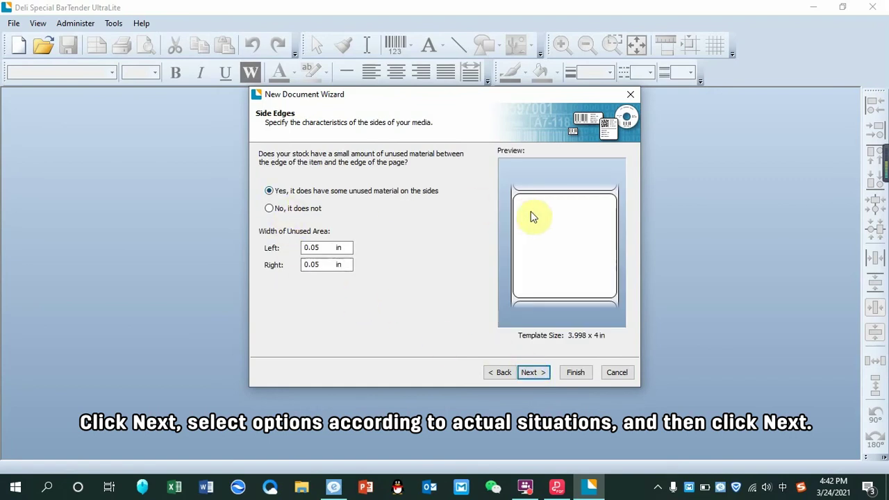
{"action": "left_click", "coordinate": [529, 372]}
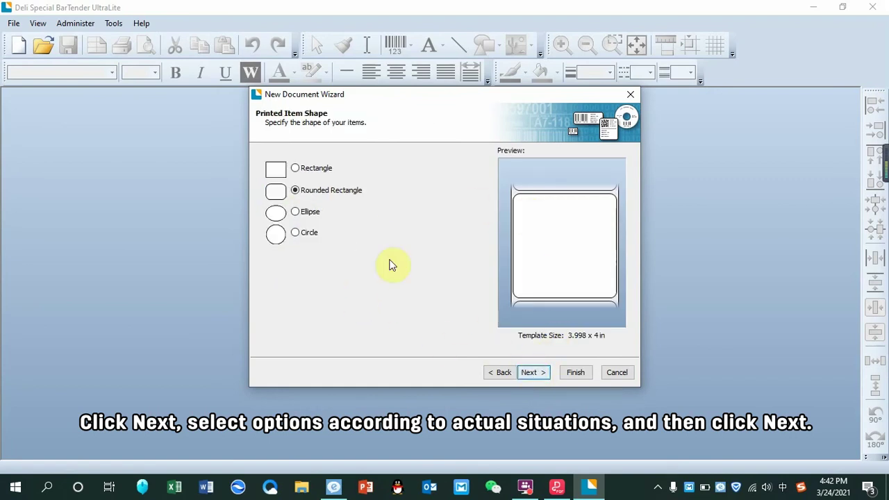
{"action": "left_click", "coordinate": [533, 373]}
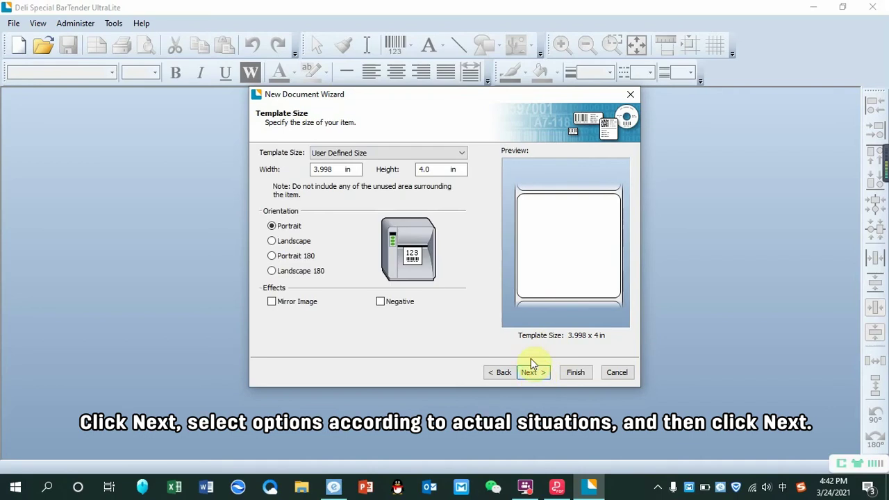
{"action": "left_click", "coordinate": [336, 169]}
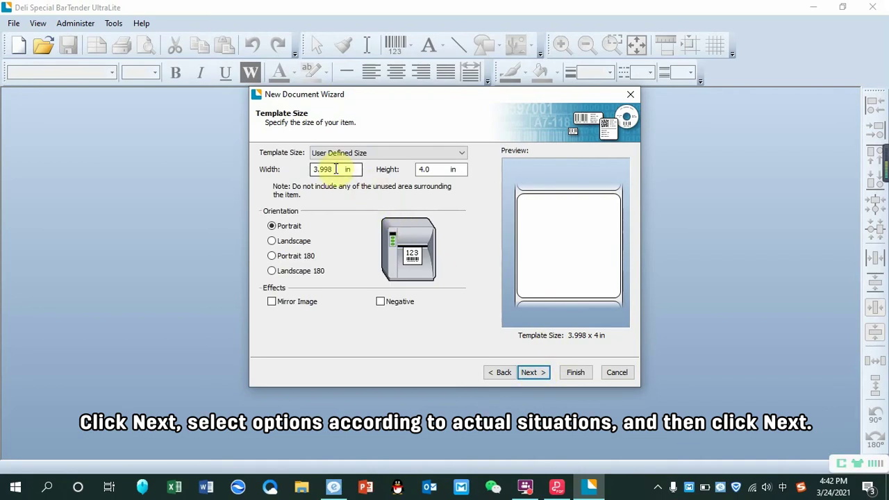
{"action": "left_click", "coordinate": [529, 374]}
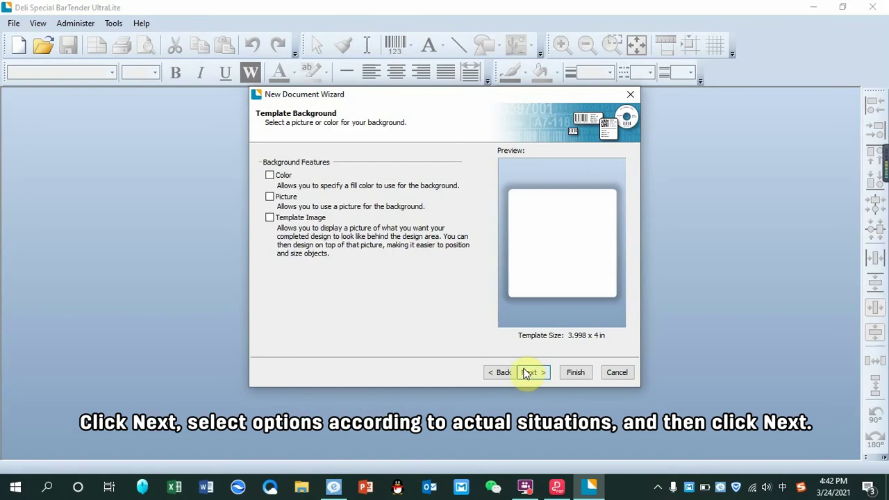
{"action": "left_click", "coordinate": [532, 373]}
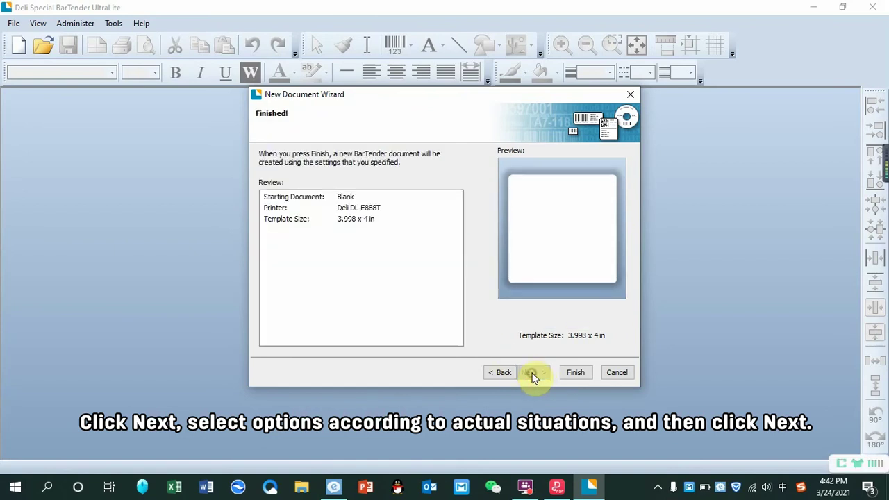
{"action": "left_click", "coordinate": [576, 373]}
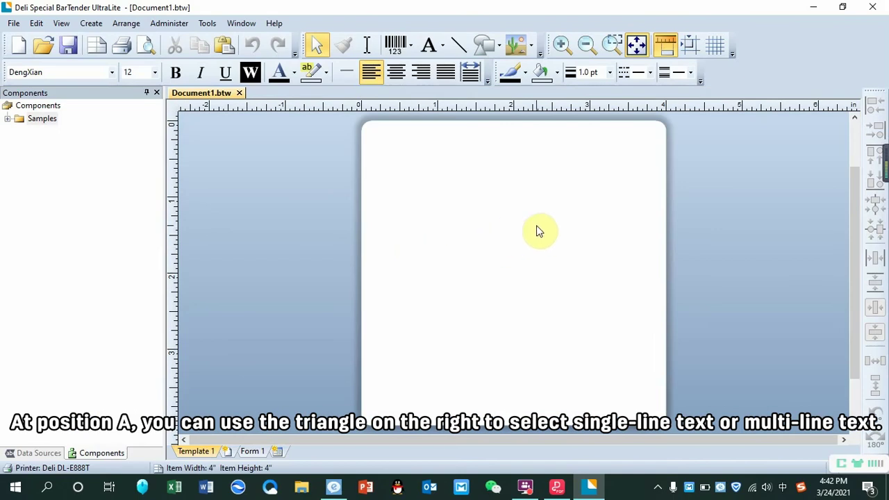
Step: Place a single-line text object at about X 0.37", Y 0.87" and a multi-line text object below it at about X -0.07", Y 1.76"
{"action": "left_click", "coordinate": [442, 46]}
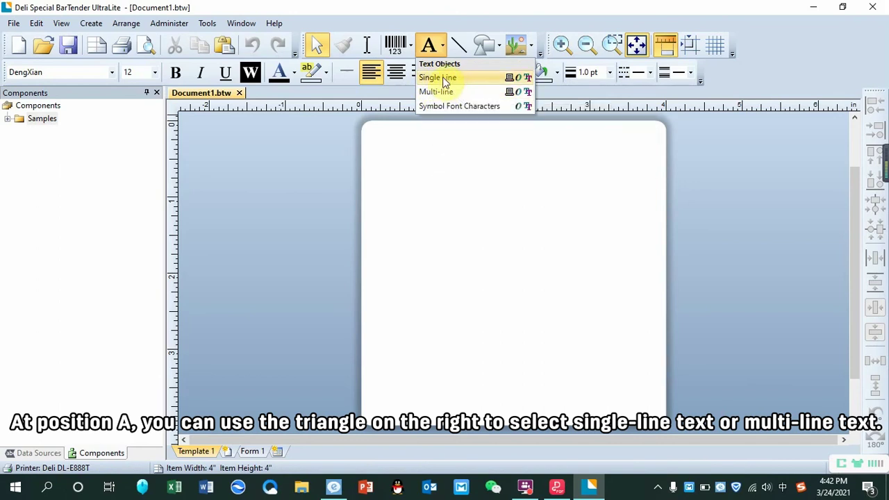
{"action": "left_click", "coordinate": [441, 79]}
{"action": "left_click", "coordinate": [421, 191]}
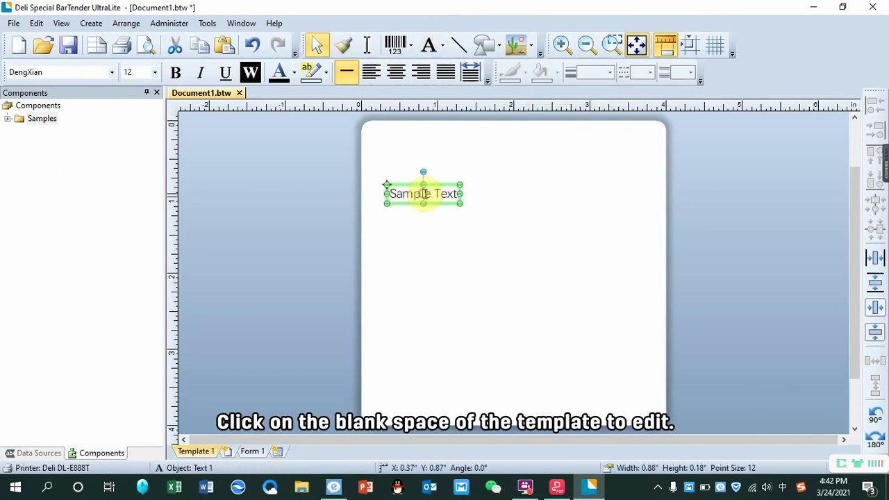
{"action": "left_click", "coordinate": [441, 48]}
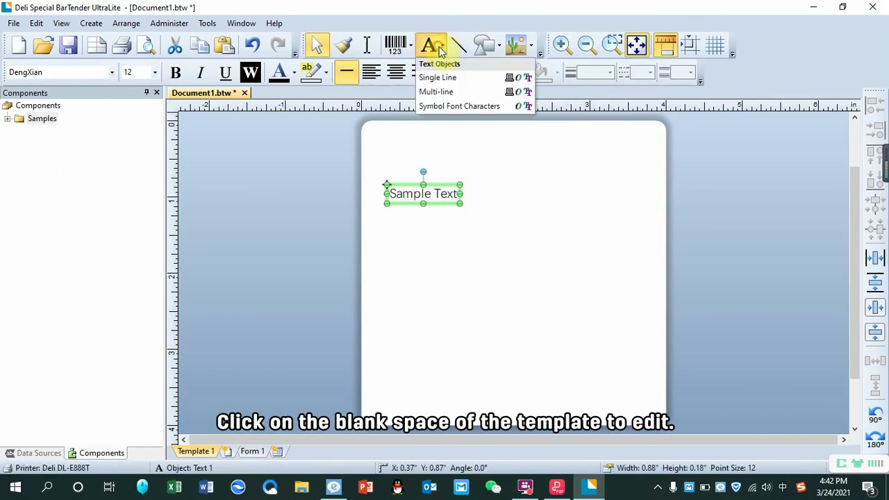
{"action": "left_click", "coordinate": [433, 89]}
{"action": "left_click", "coordinate": [432, 262]}
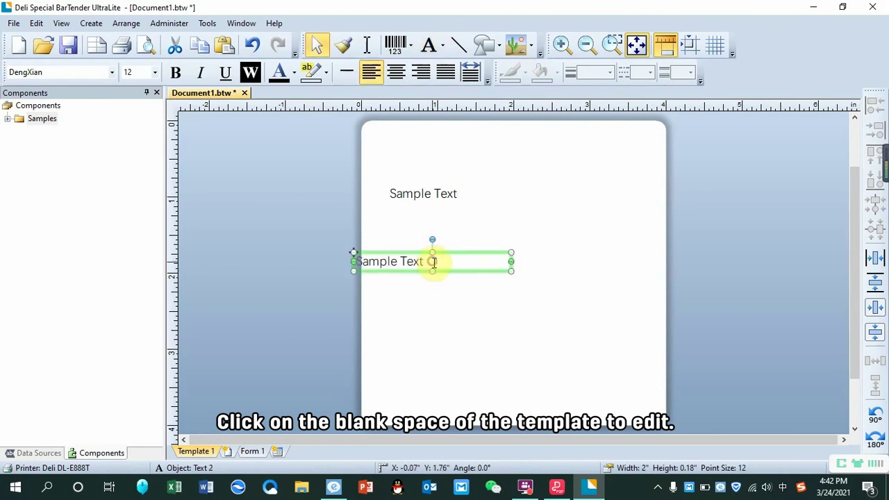
Step: Add line breaks after the text in the multi-line object and move the object right and slightly up, fully onto the label
{"action": "double_click", "coordinate": [397, 262]}
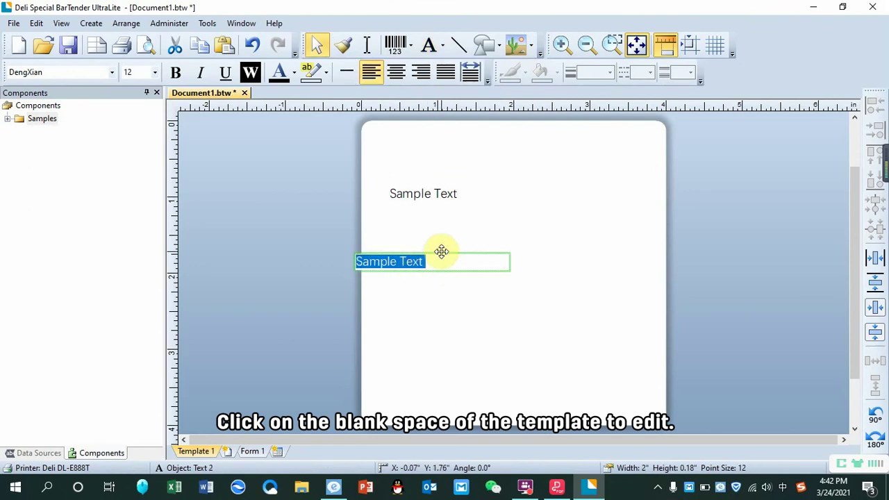
{"action": "left_click", "coordinate": [442, 257]}
{"action": "key", "text": "Return"}
{"action": "key", "text": "Return"}
{"action": "key", "text": "Return"}
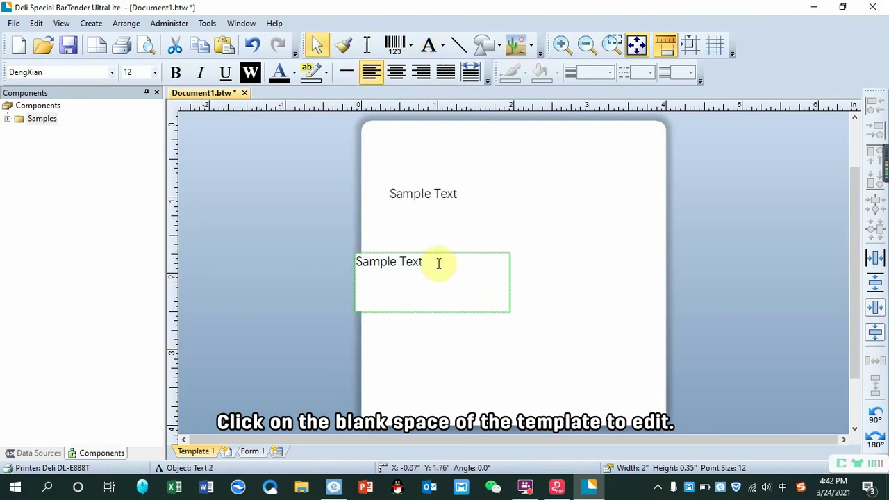
{"action": "left_click", "coordinate": [560, 220]}
{"action": "left_click", "coordinate": [419, 260]}
{"action": "double_click", "coordinate": [420, 262]}
{"action": "left_click", "coordinate": [571, 275]}
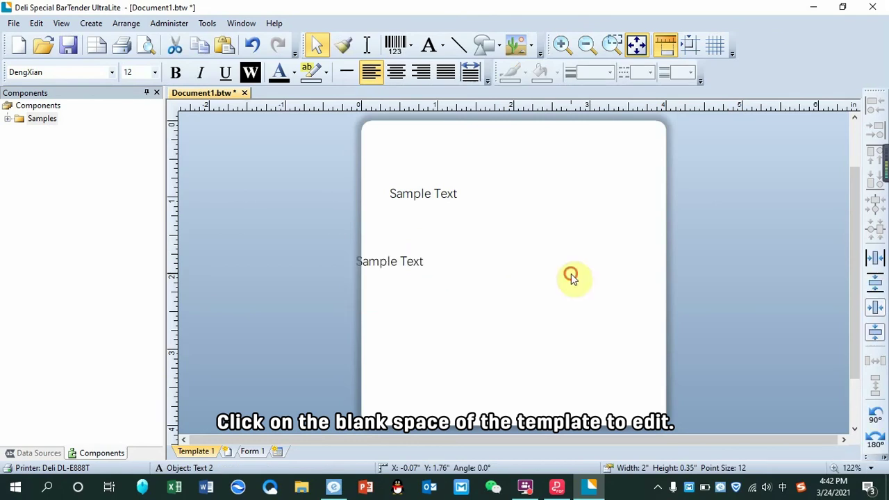
{"action": "left_click", "coordinate": [439, 290]}
{"action": "left_click_drag", "start_coordinate": [445, 284], "coordinate": [469, 274]}
{"action": "double_click", "coordinate": [440, 194]}
{"action": "left_click", "coordinate": [466, 193]}
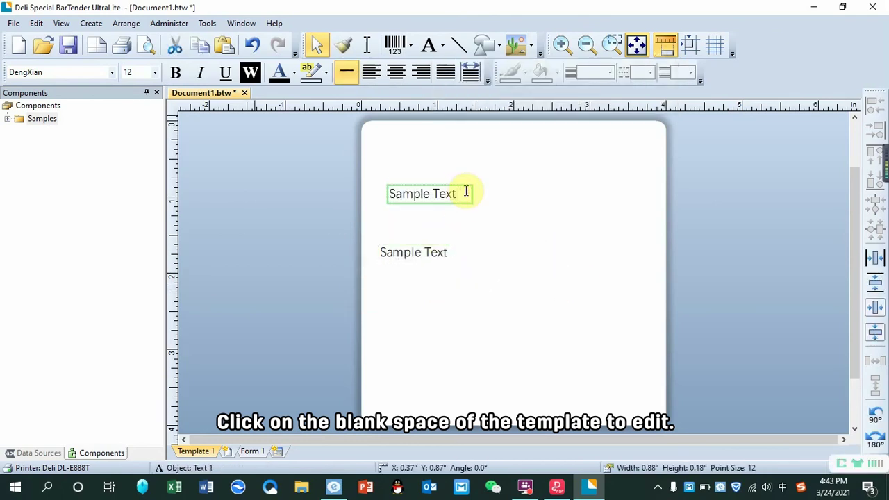
{"action": "double_click", "coordinate": [464, 192]}
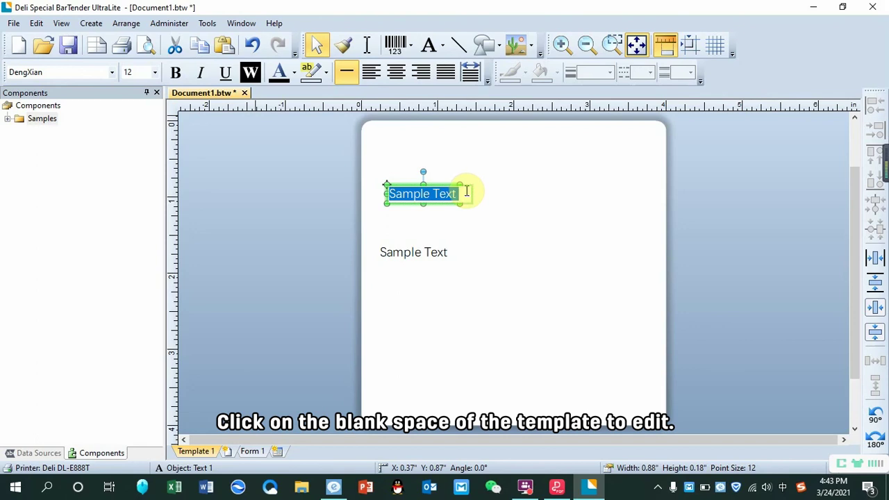
{"action": "left_click", "coordinate": [607, 280]}
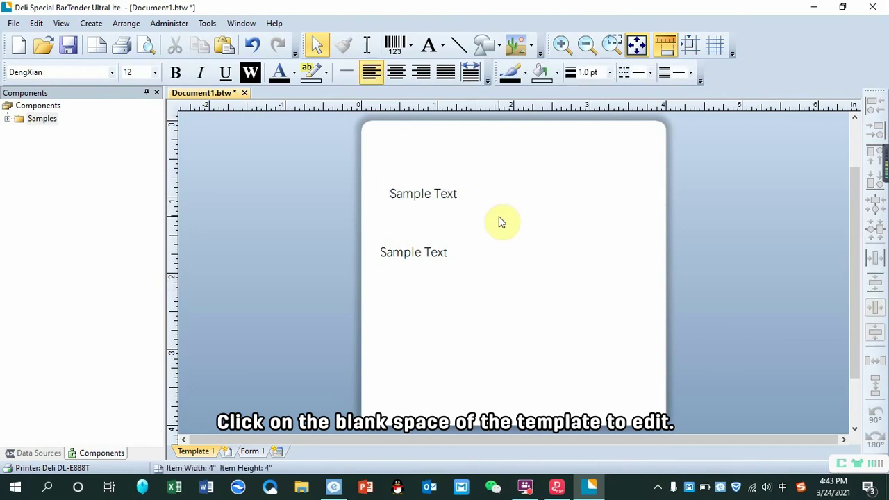
Step: Draw a horizontal line about 2.77" long between the two text objects, from about X 0.62" to X 3.39" at Y 1.5"
{"action": "left_click", "coordinate": [408, 46]}
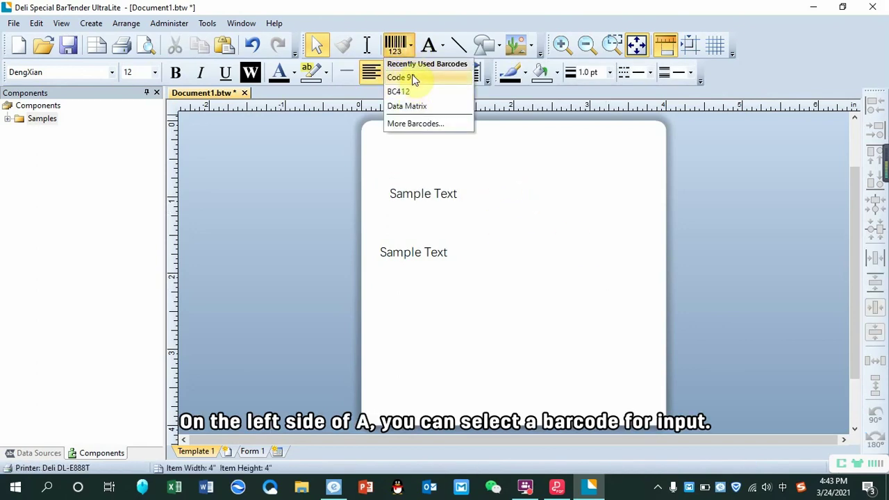
{"action": "left_click", "coordinate": [458, 47]}
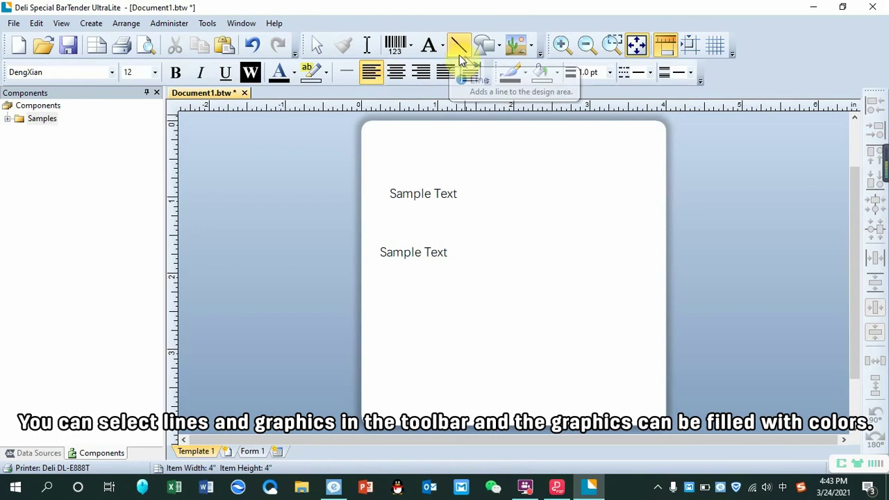
{"action": "left_click_drag", "start_coordinate": [407, 235], "coordinate": [621, 226]}
Step: Place a Code 93 barcode above the line, beside the single-line text, at about X 1.5", Y 0.4"
{"action": "left_click", "coordinate": [406, 46]}
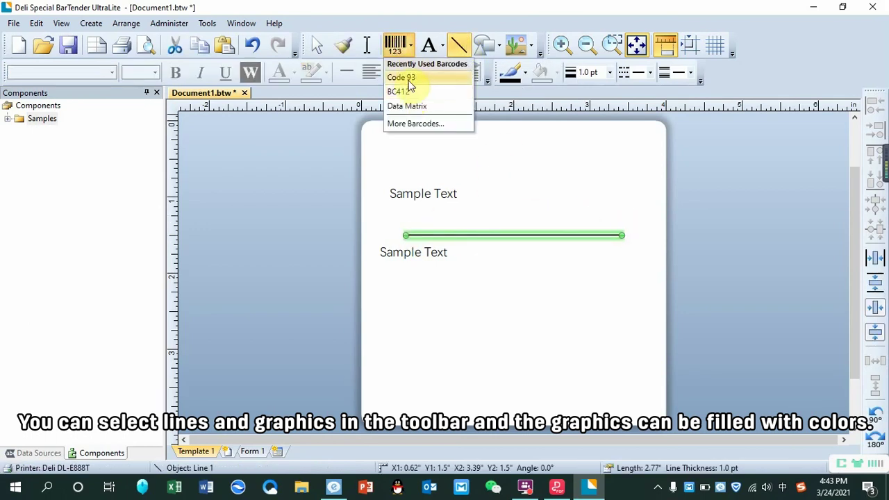
{"action": "left_click", "coordinate": [409, 78]}
{"action": "left_click", "coordinate": [538, 182]}
Step: Add a 1 x 1 in rectangle and position it below the multi-line text at about X 0.38", Y 2.17"
{"action": "left_click", "coordinate": [488, 46]}
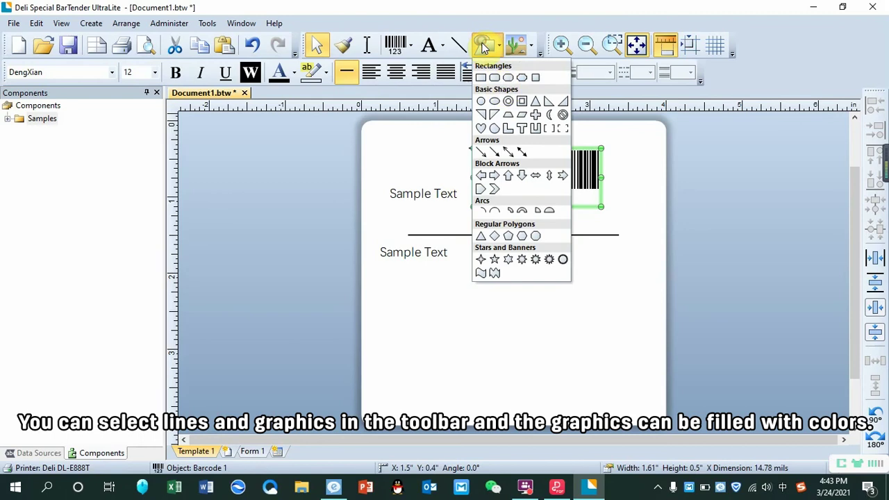
{"action": "left_click", "coordinate": [481, 78]}
{"action": "left_click", "coordinate": [452, 286]}
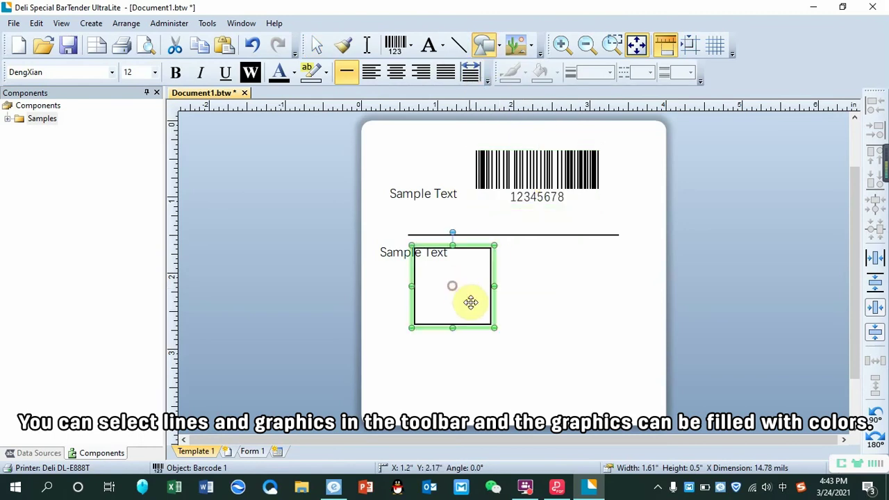
{"action": "left_click_drag", "start_coordinate": [472, 324], "coordinate": [448, 360]}
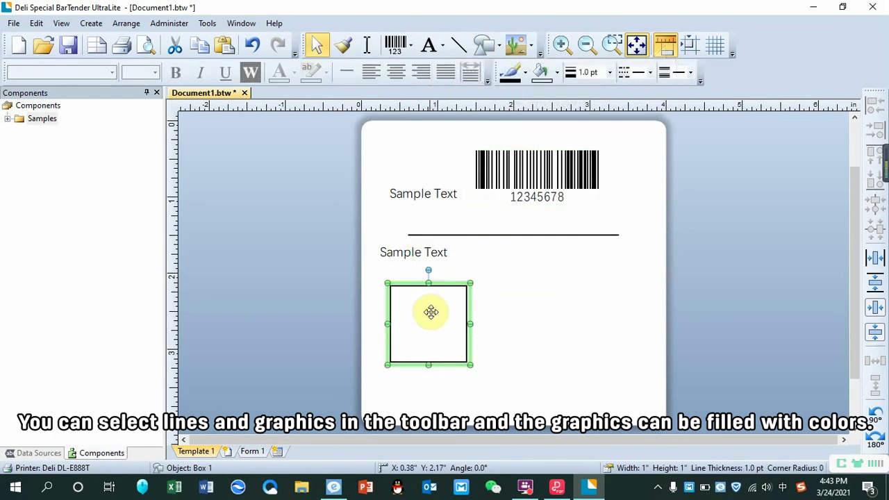
Step: Try an orange fill in the rectangle's properties and replace it with black
{"action": "right_click", "coordinate": [445, 334]}
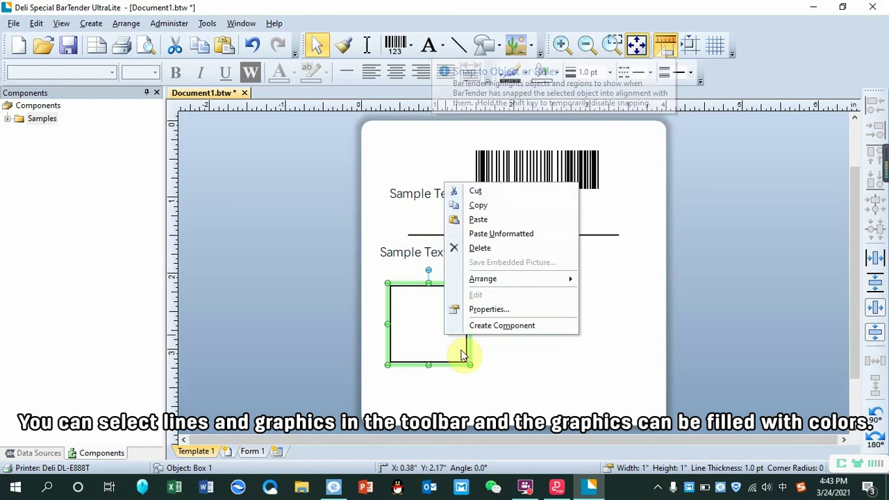
{"action": "left_click", "coordinate": [491, 311]}
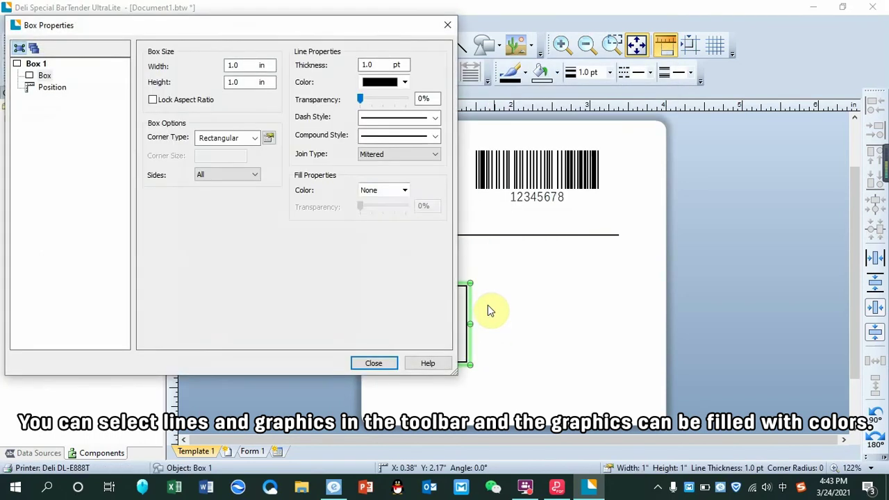
{"action": "left_click", "coordinate": [404, 191]}
{"action": "left_click", "coordinate": [377, 236]}
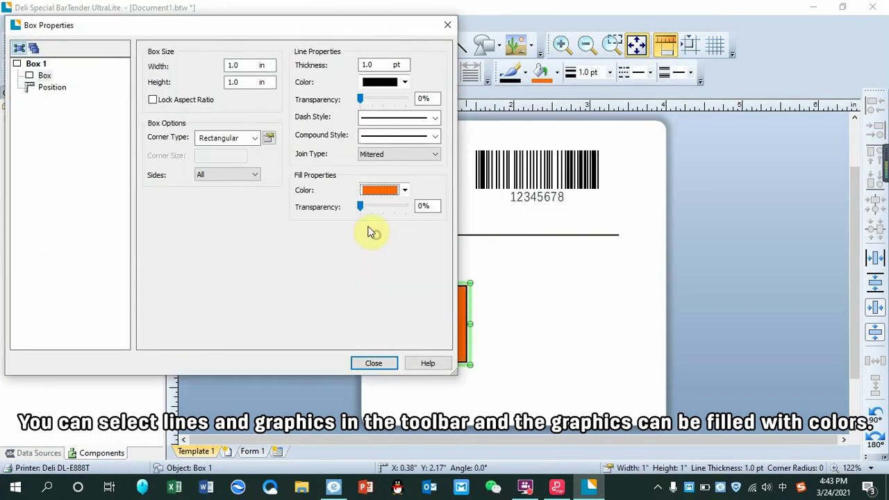
{"action": "left_click", "coordinate": [403, 190]}
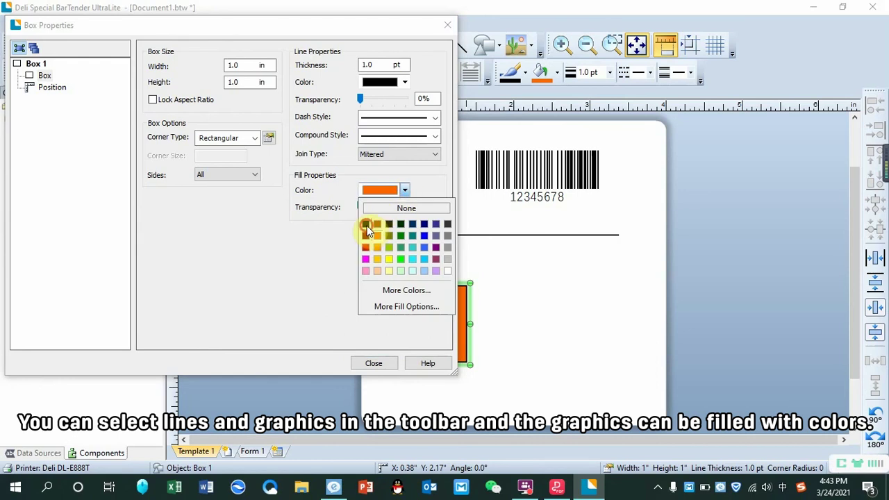
{"action": "left_click", "coordinate": [366, 224]}
{"action": "left_click", "coordinate": [373, 364]}
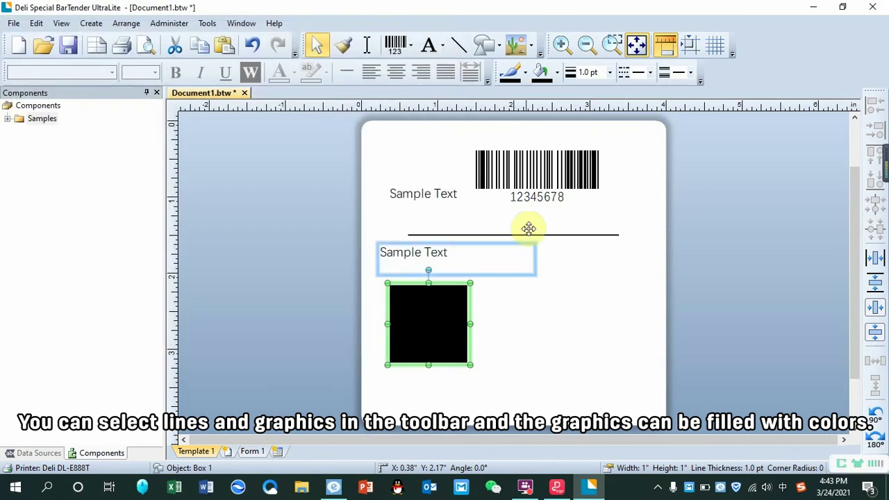
Step: Examine the properties of the horizontal line, such as thickness, colour and end points, and deselect it
{"action": "left_click", "coordinate": [526, 235]}
{"action": "double_click", "coordinate": [526, 234]}
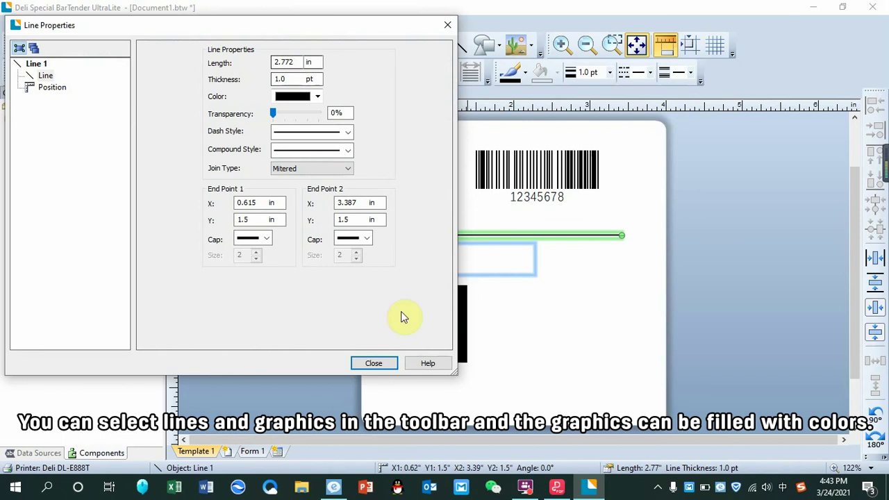
{"action": "left_click", "coordinate": [374, 364]}
{"action": "left_click", "coordinate": [581, 329]}
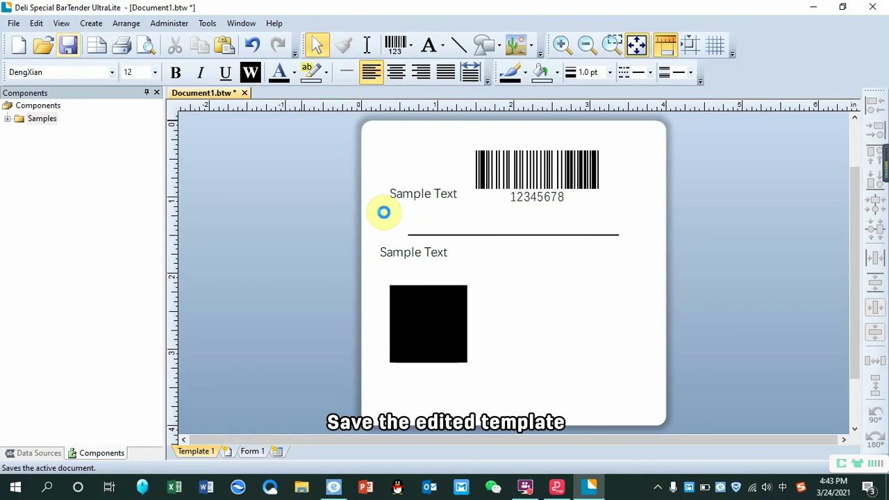
Step: Start saving the edited label document
{"action": "key", "text": "ctrl+s"}
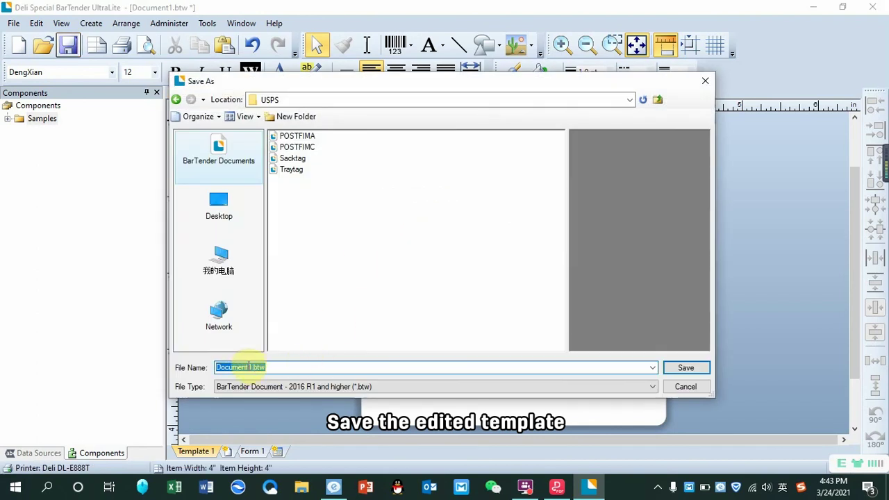